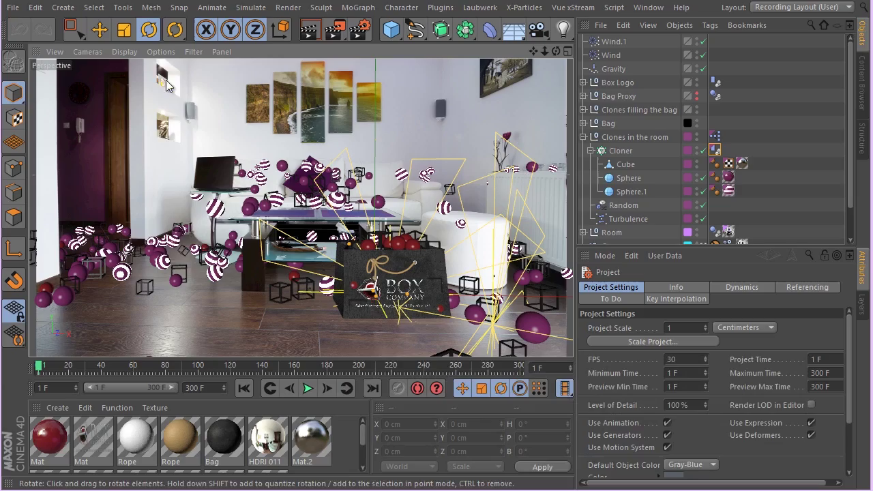
- Collapse the Clones in the room group and select the Cube mesh under MainBag's Cloth Surface in the Bag group
left_click(90, 54)
left_click(220, 103)
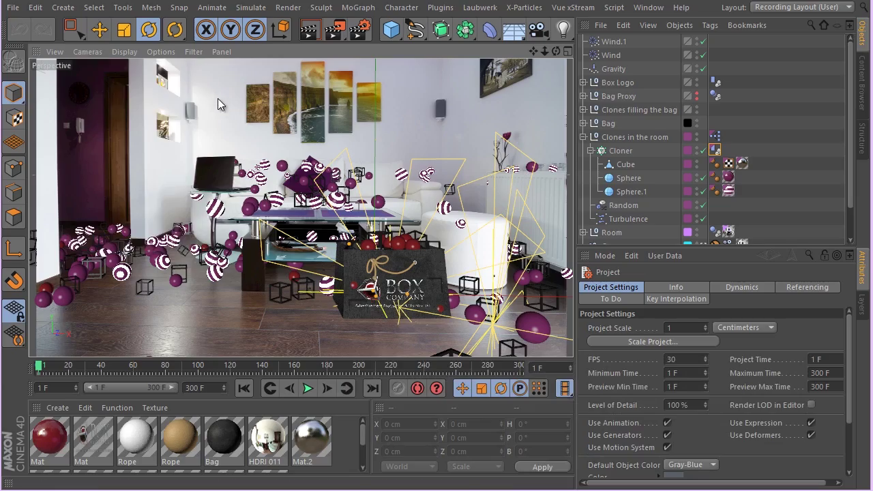
scroll(368, 240, "up", 10)
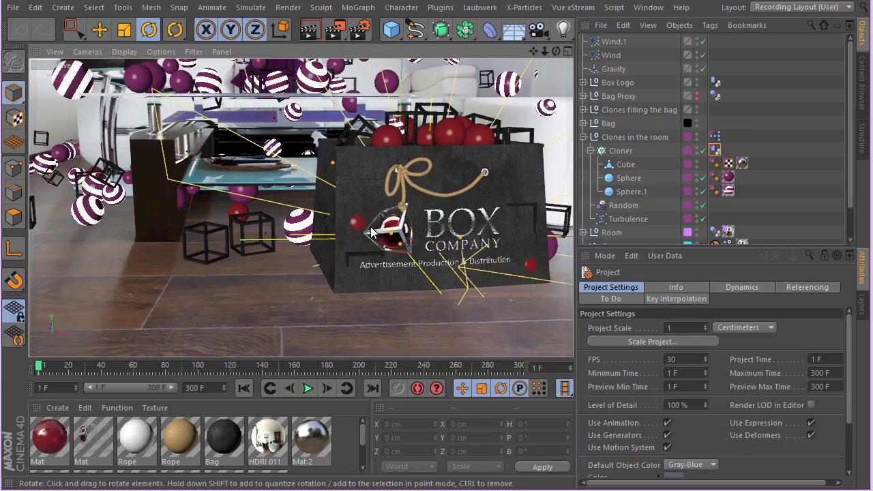
middle_click_drag(401, 209, 379, 209, "alt")
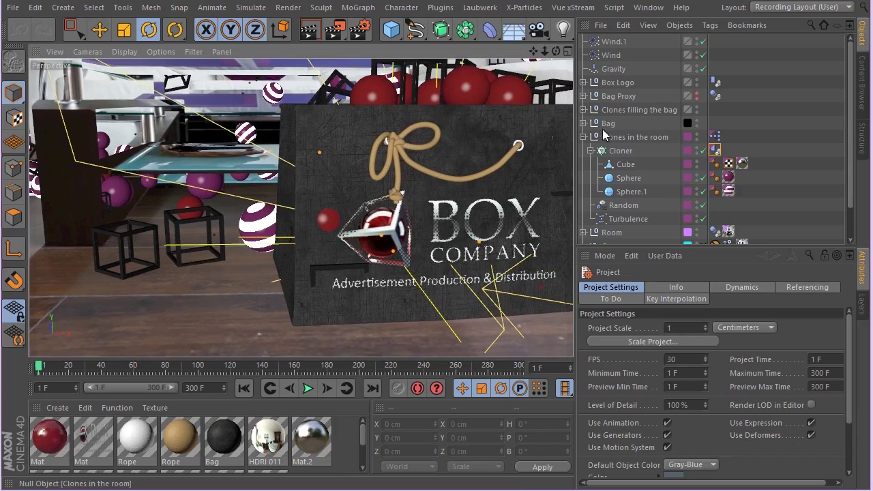
left_click(583, 137)
left_click(583, 123)
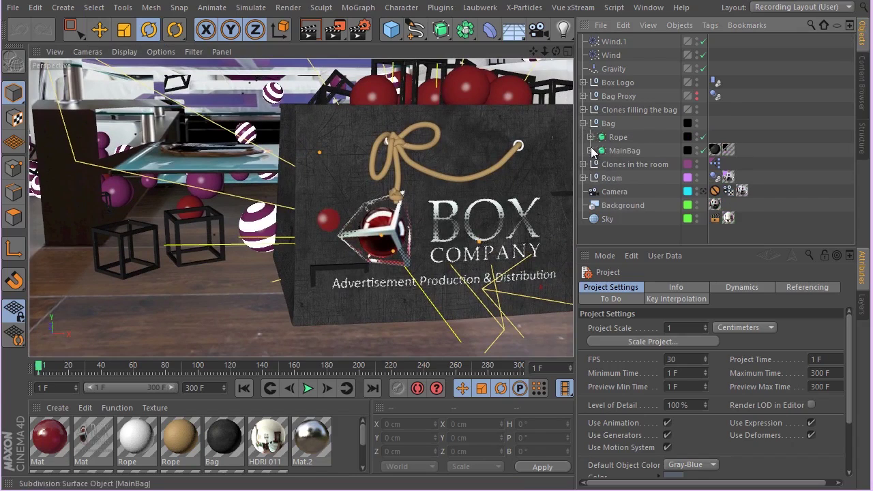
left_click(591, 151)
left_click(631, 178)
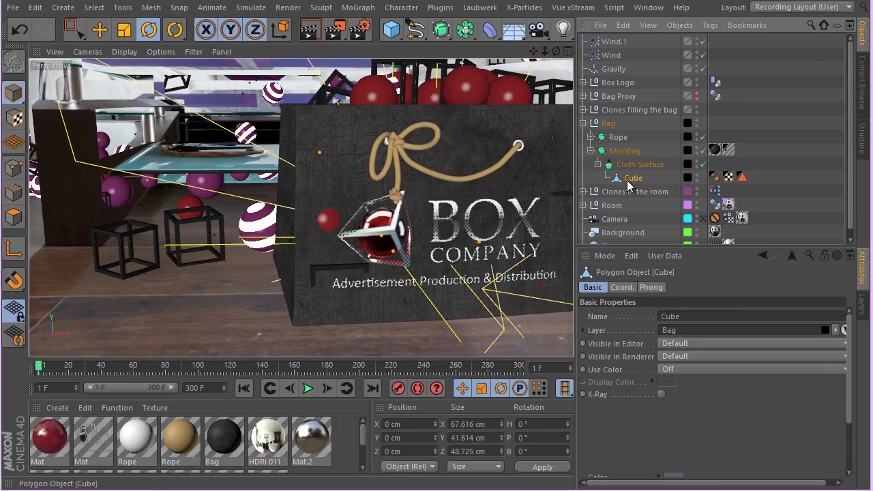
- Switch the bag mesh to point editing and activate the Knife tool in Plane mode
left_click(11, 171)
left_click_drag(273, 240, 145, 234, "alt")
scroll(207, 236, "up", 5)
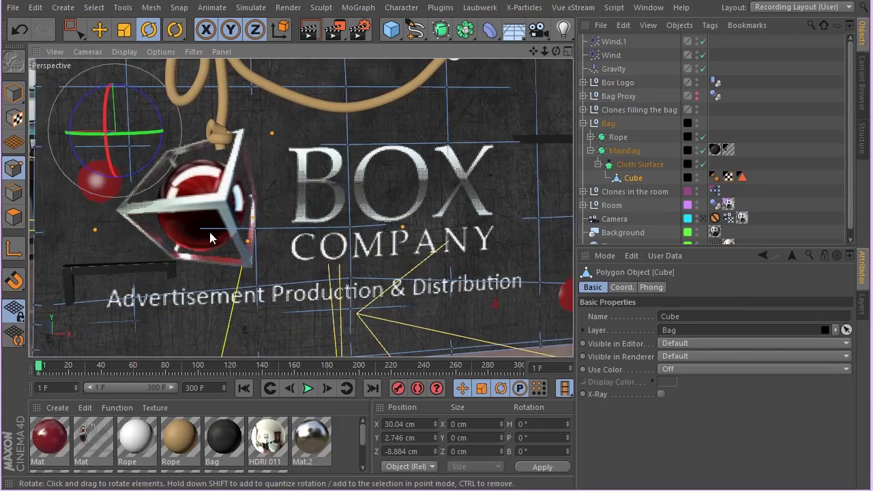
left_click_drag(210, 234, 178, 234, "alt")
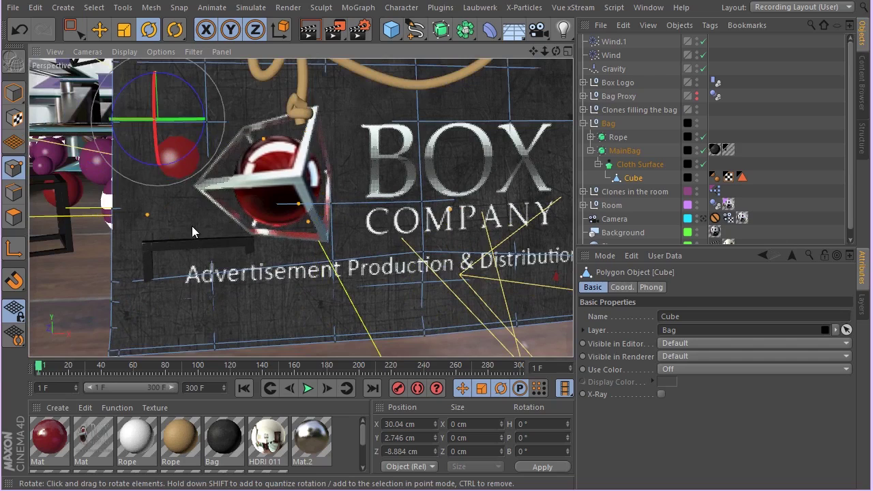
left_click_drag(323, 192, 181, 169, "alt")
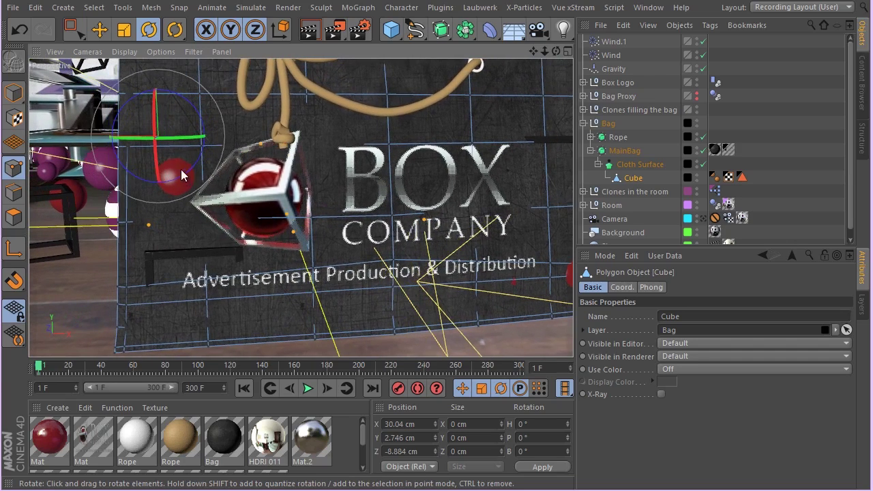
right_click(216, 225)
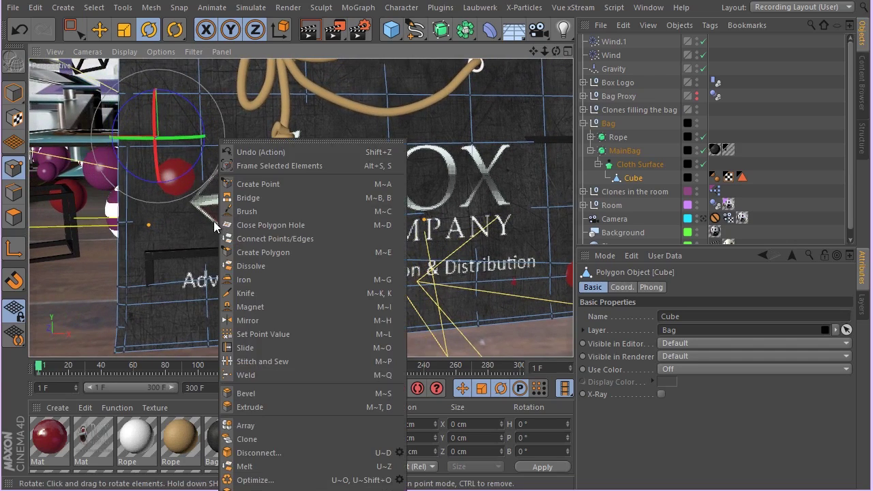
left_click(281, 293)
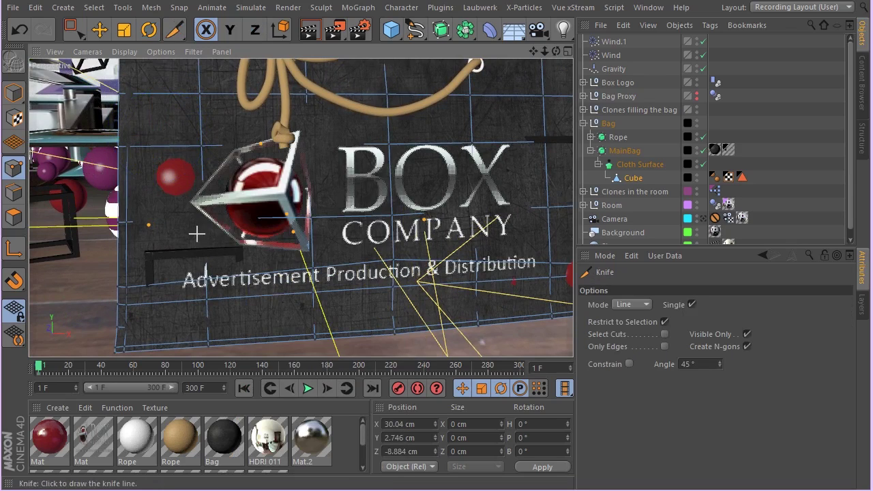
left_click(628, 305)
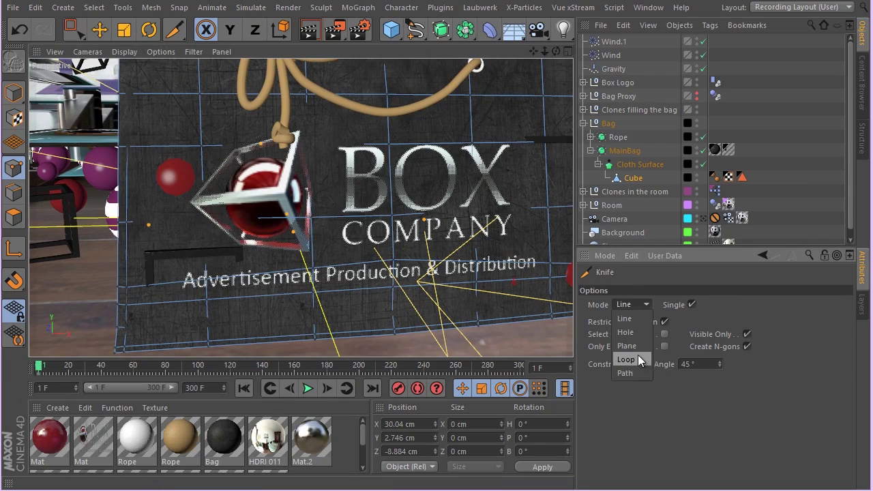
left_click(633, 346)
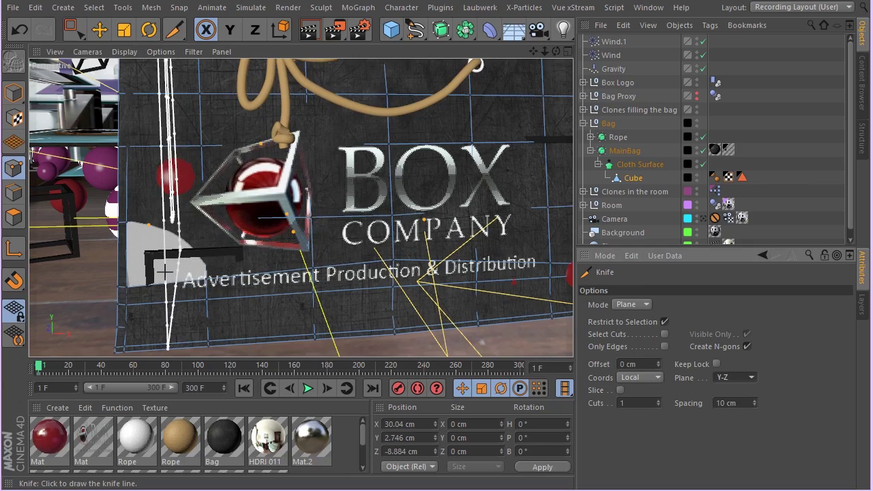
- Add vertical Y-Z plane cuts through the bag mesh near both side edges of its logo face
left_click_drag(164, 272, 227, 261, "alt")
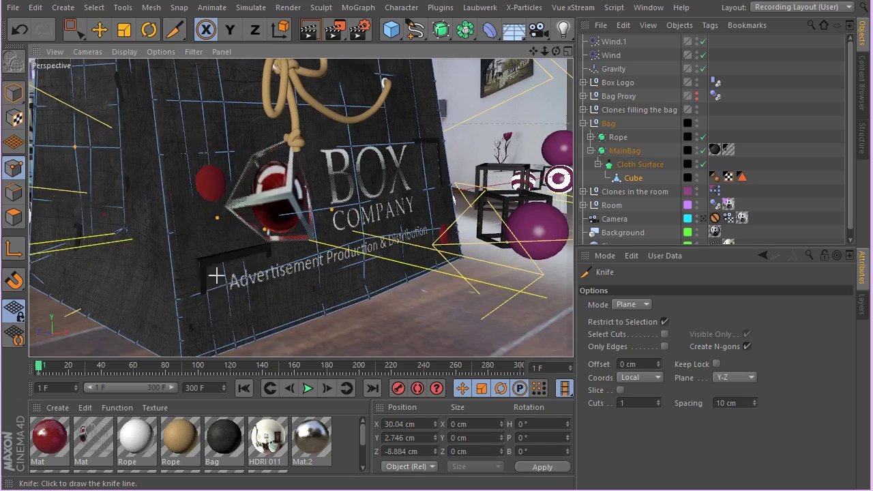
left_click_drag(304, 290, 154, 297, "alt")
middle_click_drag(302, 285, 178, 279, "alt")
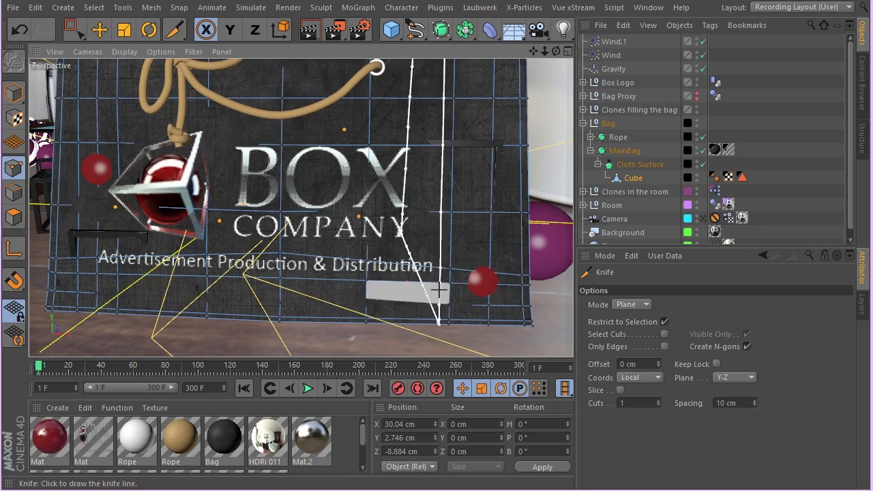
scroll(413, 318, "up", 3)
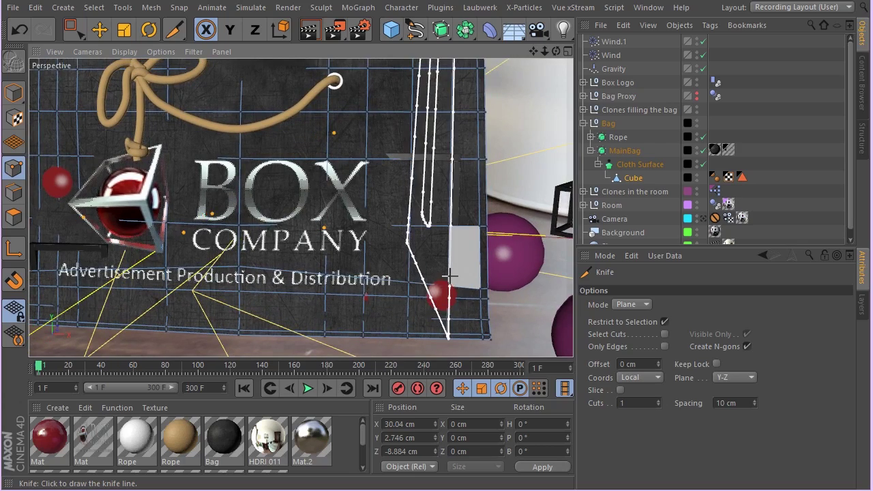
middle_click_drag(288, 247, 365, 265, "alt")
left_click_drag(205, 239, 287, 259, "alt")
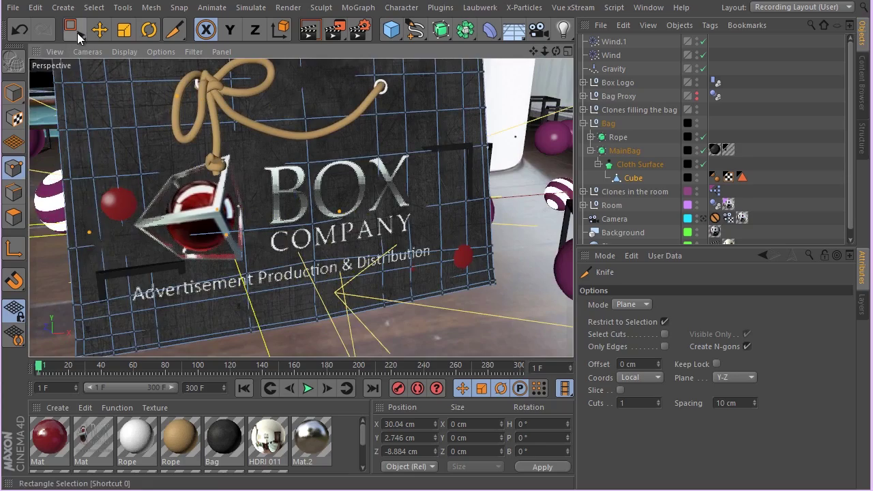
- Rectangle-select the two mesh points just above the red ball on the bag's logo face, excluding points on the far side
left_click(78, 35)
middle_click_drag(266, 205, 319, 203, "alt")
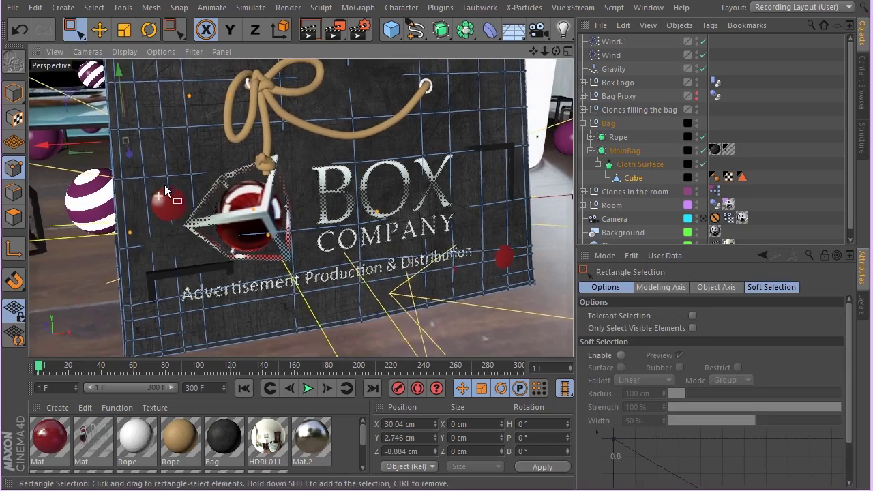
scroll(165, 188, "up", 3)
mouse_move(161, 182)
left_mouse_down("alt")
mouse_move(133, 178)
mouse_move(155, 167)
left_mouse_up("alt")
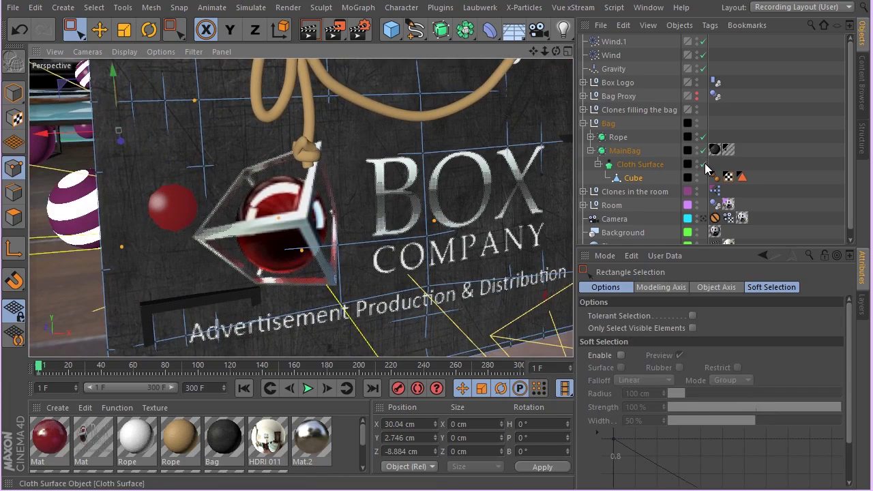
left_click_drag(306, 202, 361, 193, "alt")
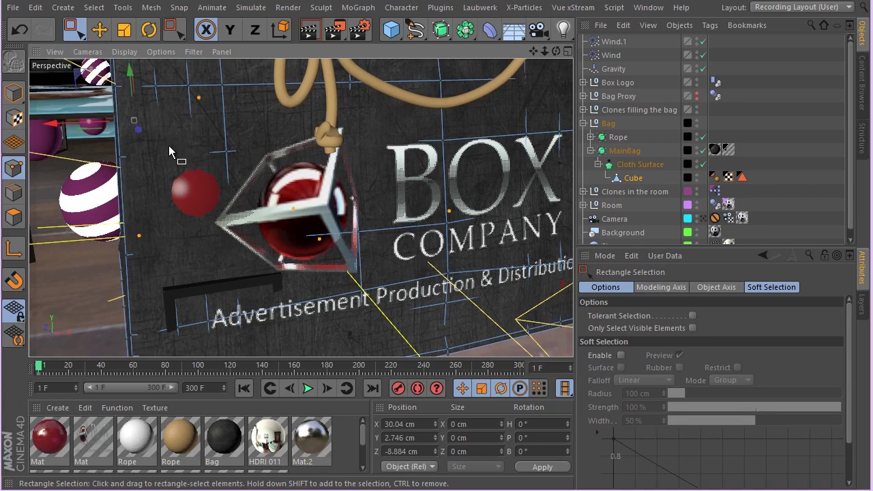
left_click_drag(204, 165, 198, 175)
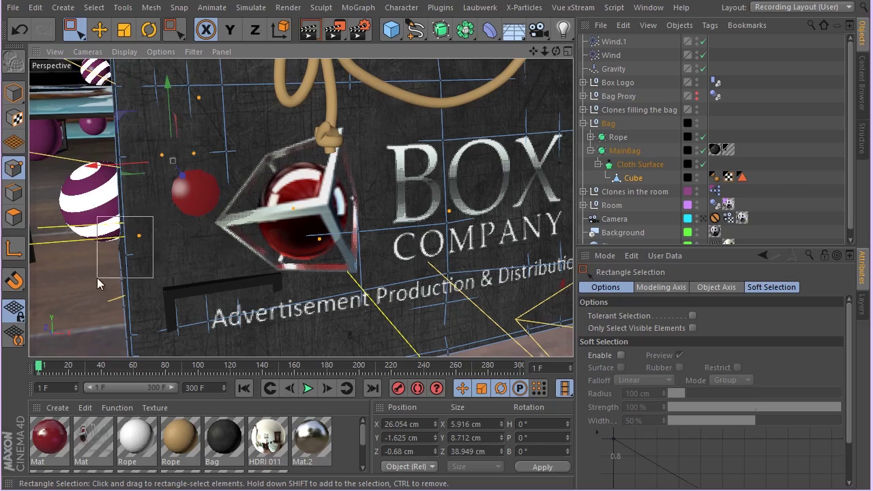
left_click_drag(382, 267, 170, 229, "alt")
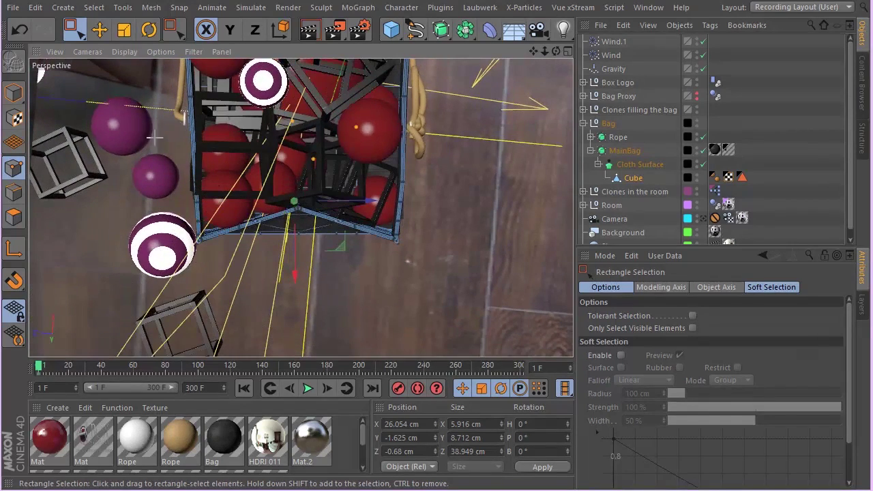
mouse_move(325, 297)
left_mouse_down()
mouse_move(345, 316)
mouse_move(322, 309)
left_mouse_up()
left_click_drag(407, 288, 125, 253, "alt")
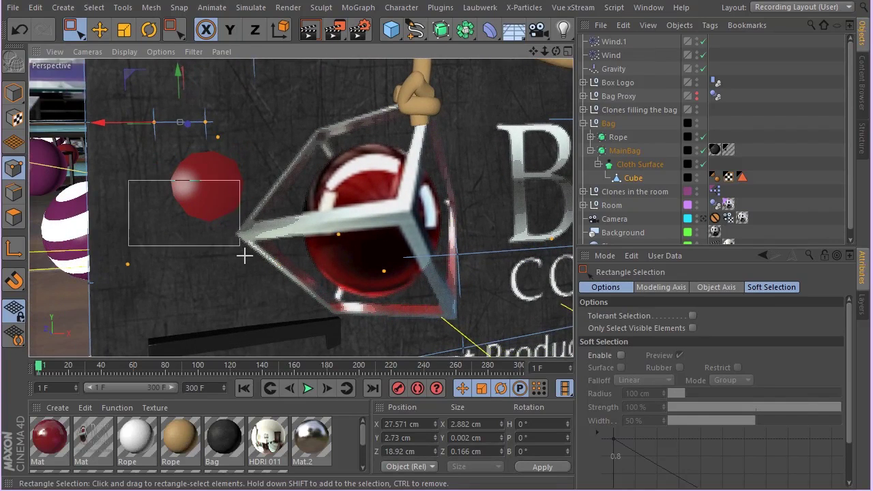
- Select the two logo-face points just below the red ball, excluding far-side points, and pull them outward to Z 21.71 cm
left_click_drag(244, 255, 243, 262)
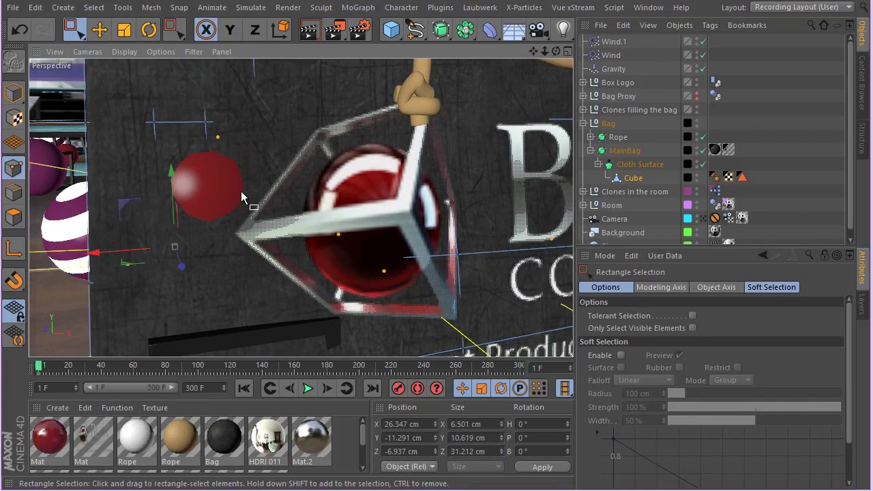
mouse_move(248, 179)
left_mouse_down()
mouse_move(139, 285)
mouse_move(145, 239)
mouse_move(403, 331)
left_mouse_up()
right_click_drag(354, 307, 266, 245, "alt")
right_click_drag(342, 288, 236, 219, "alt")
left_click_drag(236, 218, 150, 293, "alt")
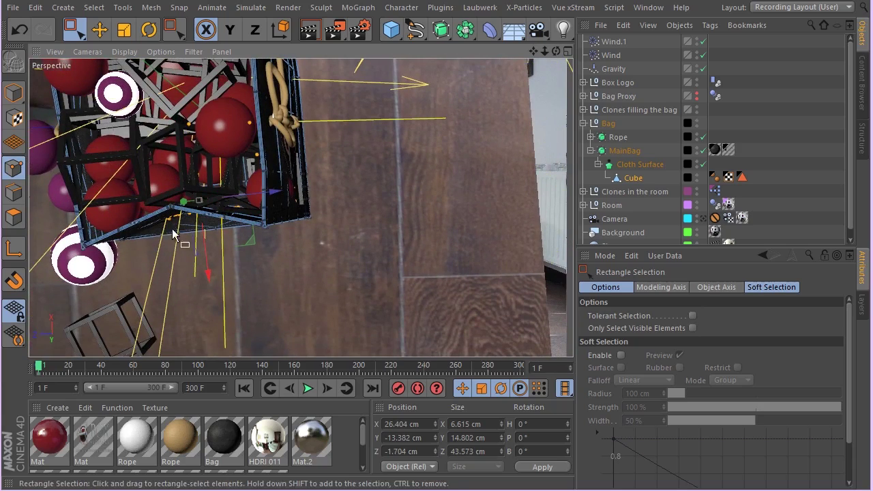
left_click_drag(78, 161, 86, 172)
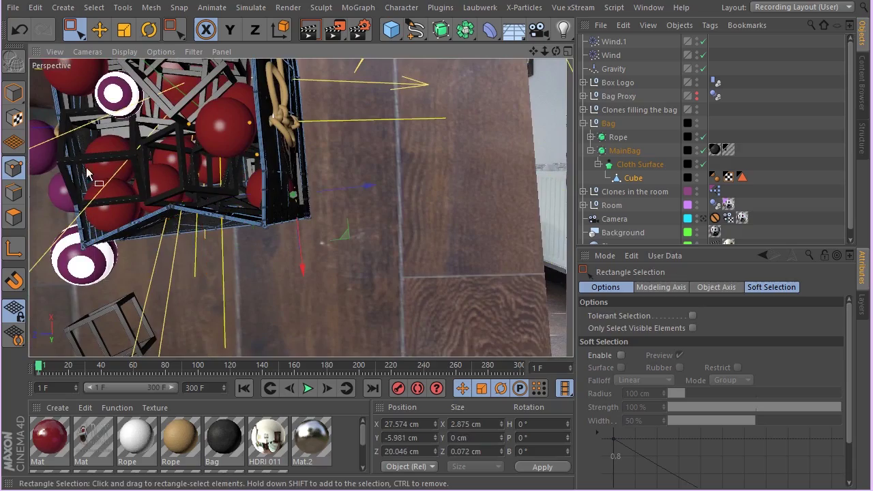
left_click_drag(273, 195, 192, 193, "alt")
right_click_drag(191, 186, 287, 179, "alt")
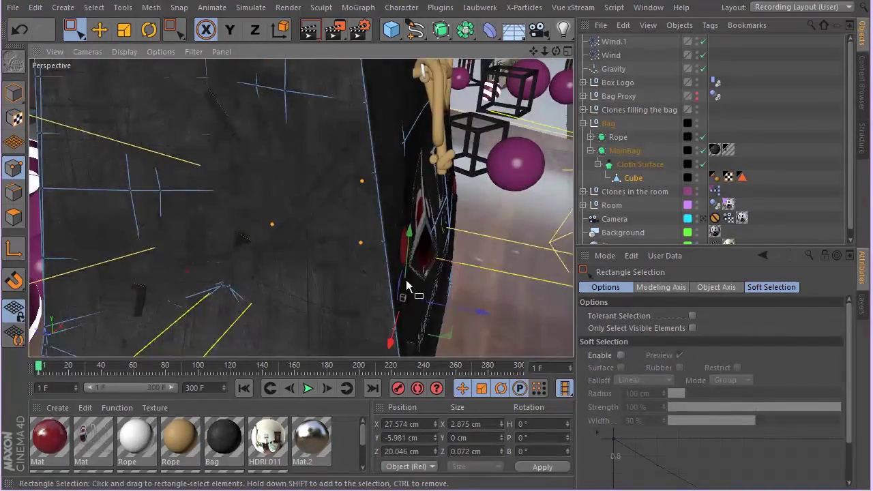
middle_click_drag(405, 279, 289, 234, "alt")
right_click_drag(289, 234, 320, 213, "alt")
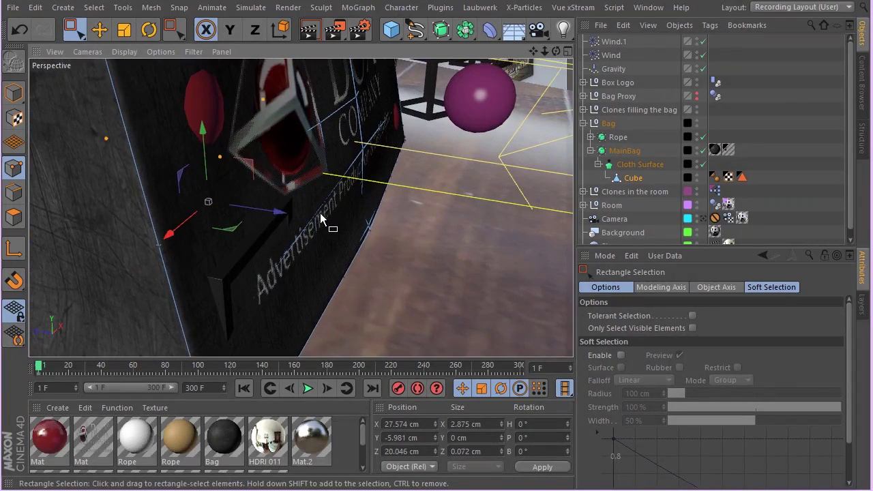
left_click_drag(276, 214, 304, 217)
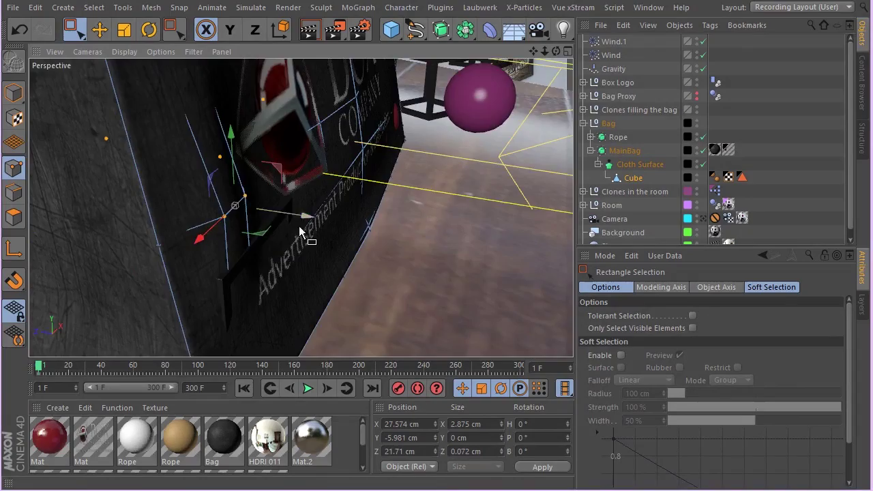
- Try to select the logo-face points around the black bracket shape without including the bag's far-side points
left_click_drag(277, 243, 150, 180, "alt")
left_click_drag(223, 203, 214, 227, "alt")
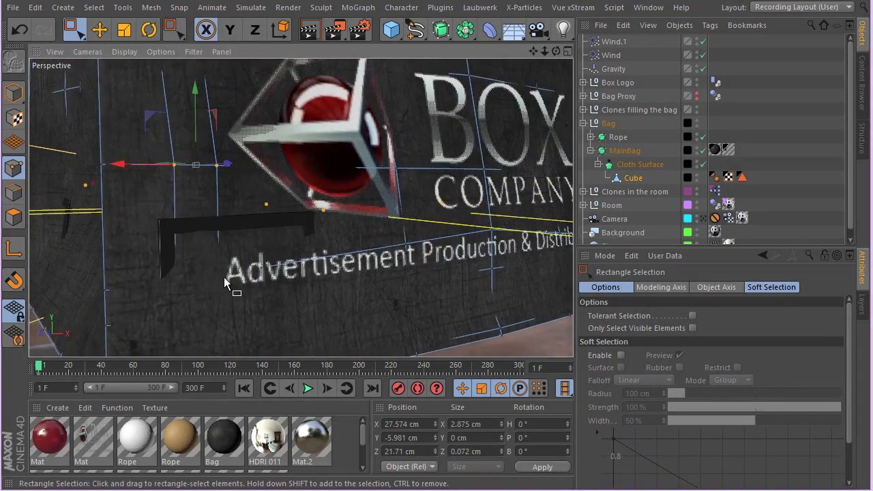
left_click_drag(225, 281, 151, 247, "alt")
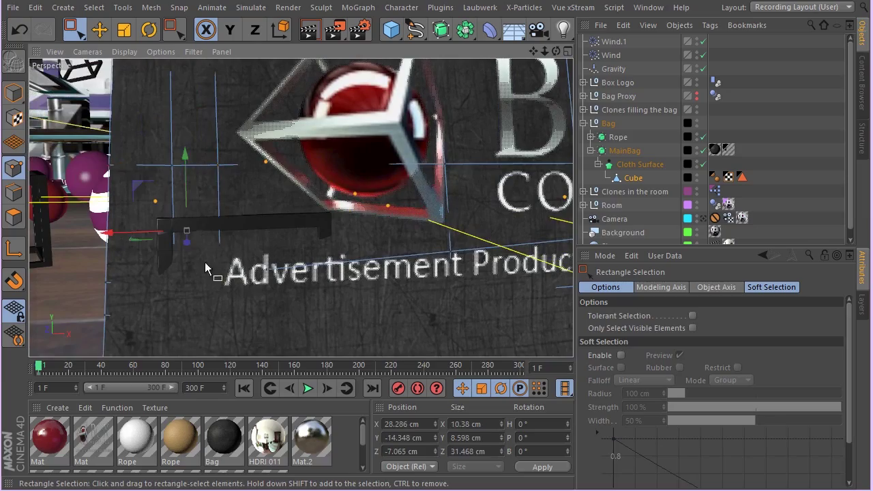
left_click_drag(204, 262, 285, 315, "alt")
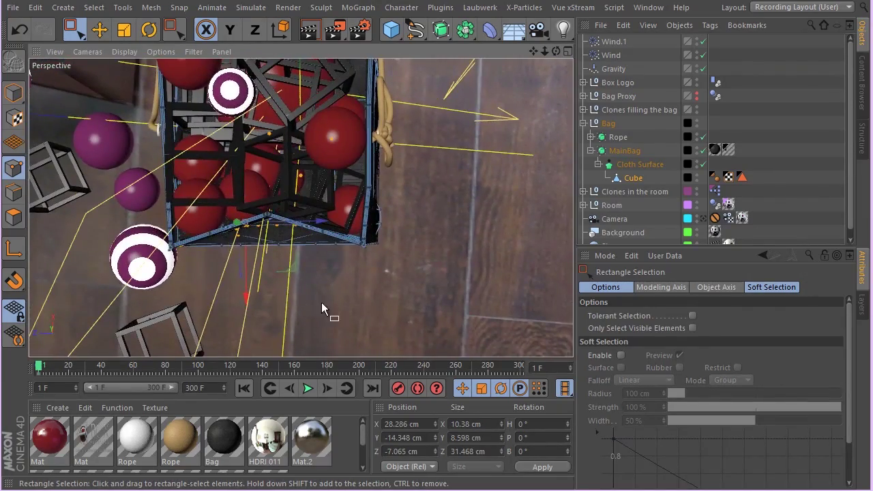
left_click(204, 199)
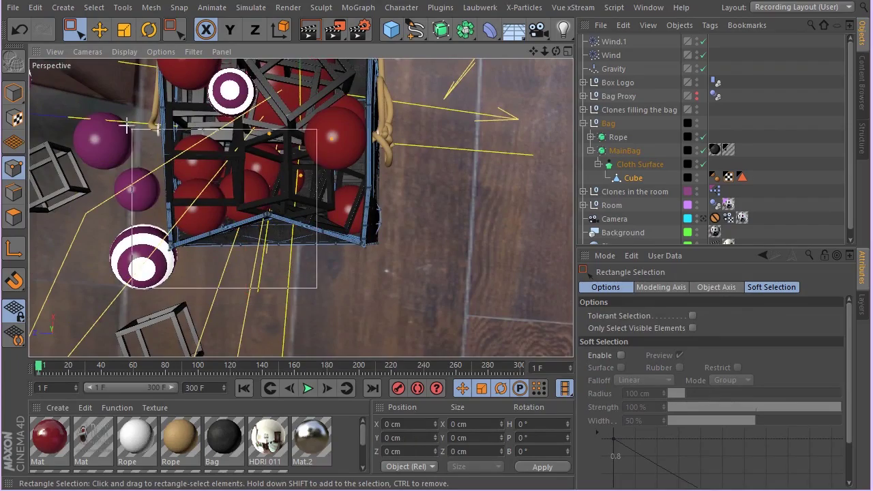
- Rectangle-select the upper pair of cut points on the logo wall from inside the bag
left_click_drag(340, 222, 273, 170, "alt")
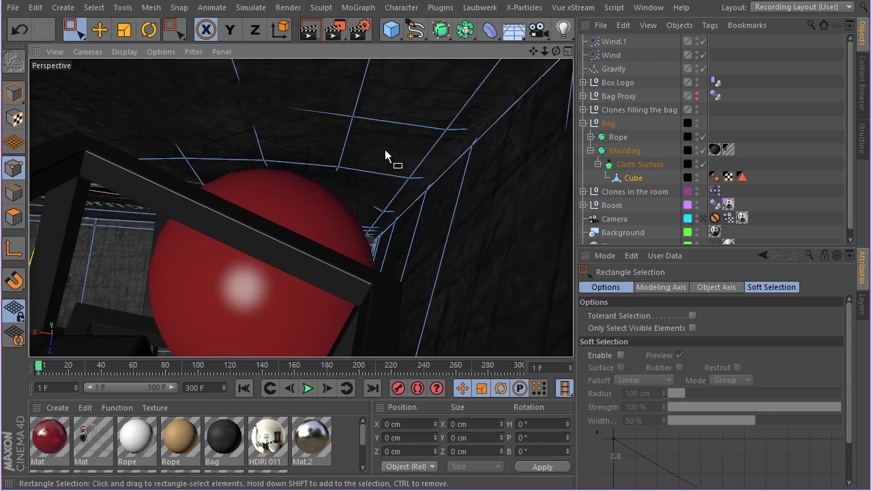
left_click_drag(375, 154, 382, 180, "alt")
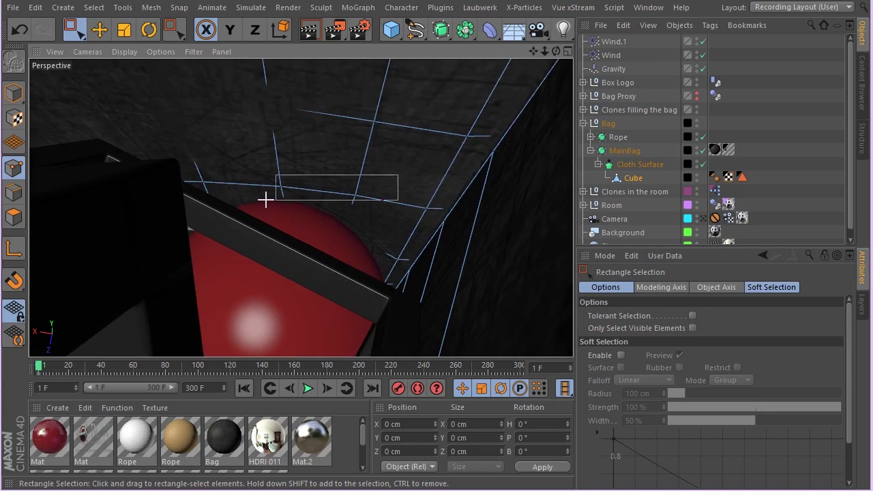
left_click_drag(262, 201, 164, 266)
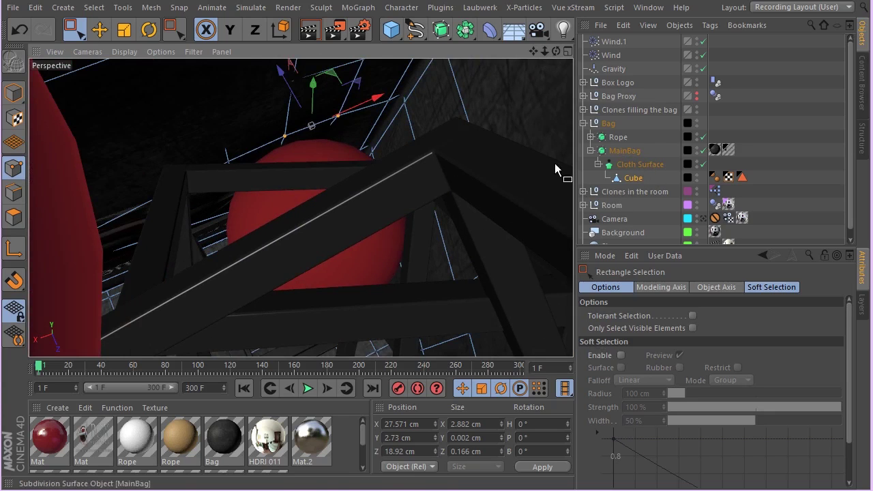
- Rectangle-select the logo-face points around the lower end of the black bracket beside the slogan, excluding far-side points
left_click_drag(389, 230, 297, 218, "alt")
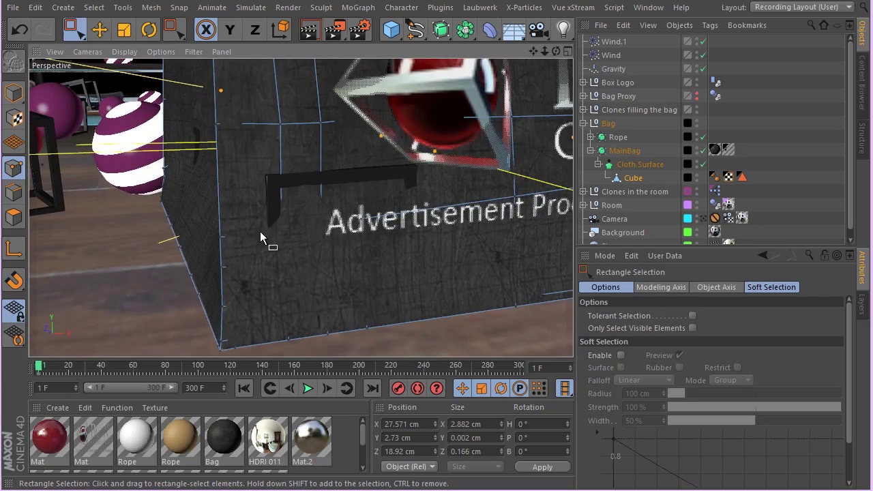
left_click_drag(370, 273, 366, 261)
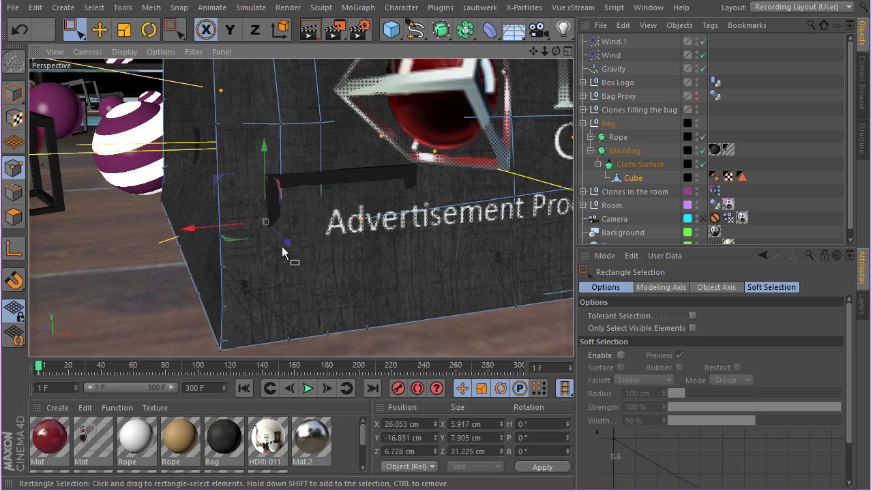
left_click_drag(175, 230, 360, 254, "alt")
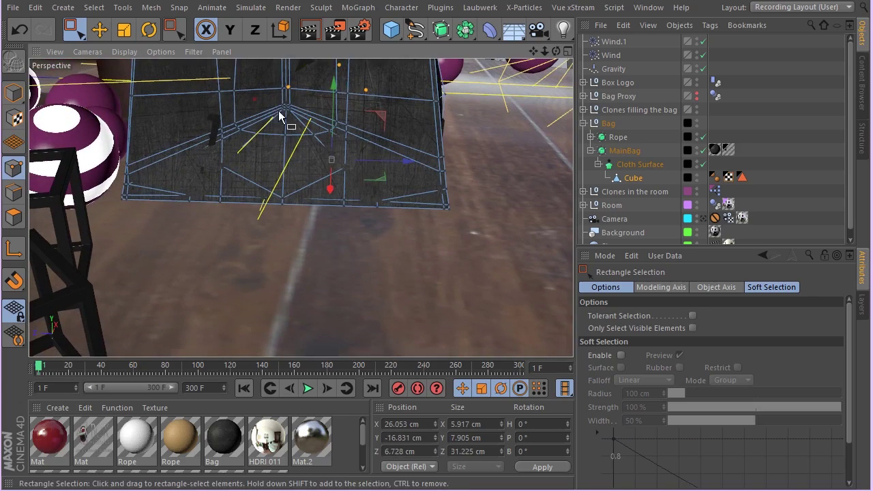
left_click_drag(286, 98, 276, 140)
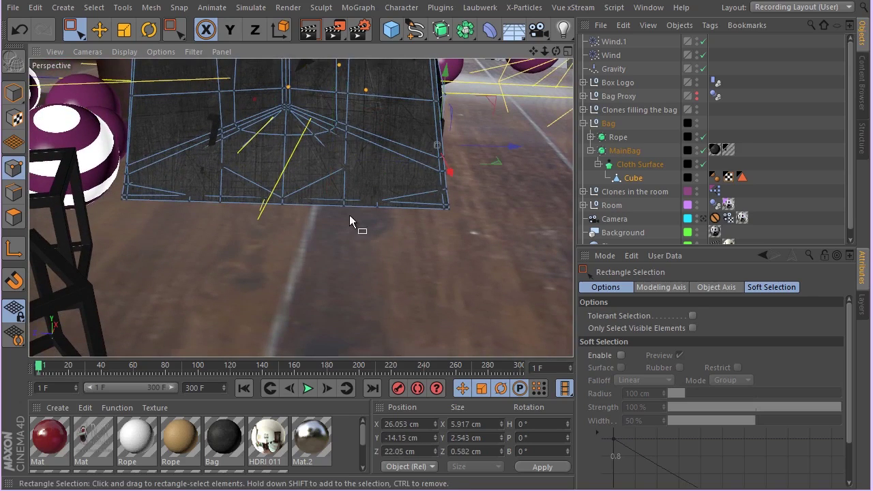
- Pull the selected logo-face points outward to Z 23.139 cm so the bracket no longer pokes through
scroll(351, 220, "down", 3)
middle_click_drag(436, 146, 382, 160, "alt")
scroll(382, 156, "up", 2)
left_click_drag(376, 164, 320, 193, "alt")
middle_click_drag(339, 185, 315, 251, "alt")
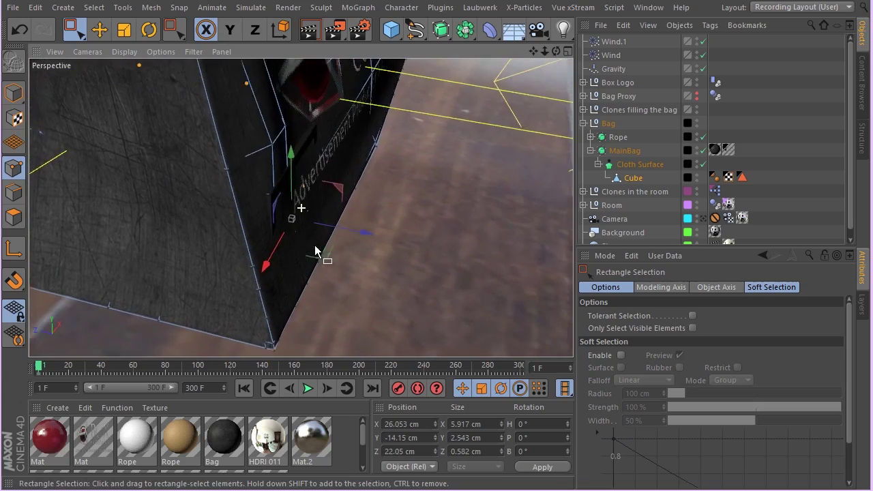
left_click_drag(315, 251, 203, 209, "alt")
left_click_drag(357, 249, 306, 243)
mouse_move(286, 212)
right_mouse_down("alt")
mouse_move(312, 181)
mouse_move(312, 204)
mouse_move(286, 225)
right_mouse_up("alt")
left_click_drag(287, 225, 363, 250, "alt")
middle_click_drag(363, 250, 225, 238, "alt")
- Select the logo-face points around the bracket beside the BOX lettering, removing the side and far-side points from the selection
right_click_drag(333, 229, 378, 211, "alt")
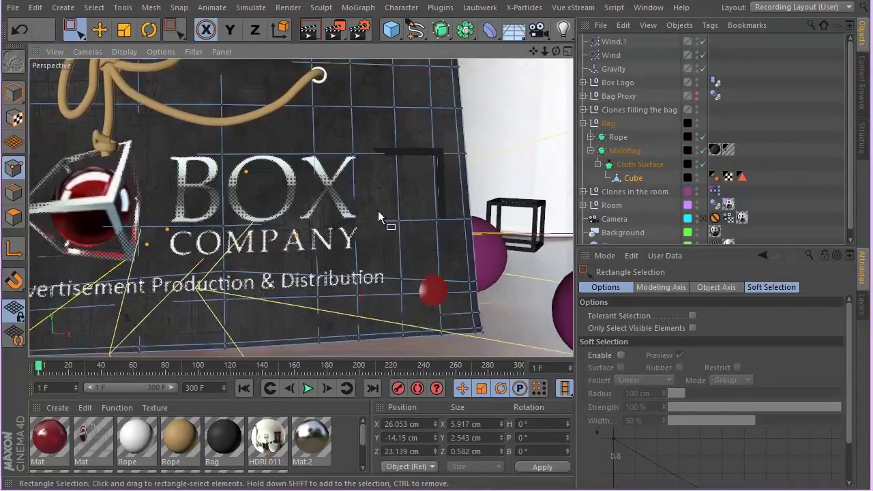
left_click_drag(378, 211, 405, 227, "alt")
middle_click_drag(404, 227, 369, 270, "alt")
right_click_drag(384, 256, 395, 238, "alt")
left_click_drag(396, 238, 389, 234, "alt")
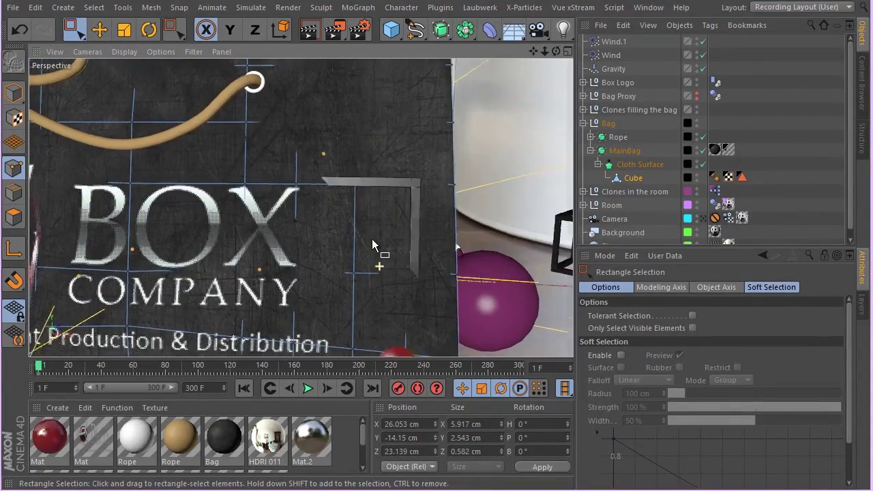
mouse_move(371, 239)
left_mouse_down("alt")
mouse_move(380, 217)
mouse_move(384, 233)
left_mouse_up("alt")
middle_click_drag(384, 233, 405, 202, "alt")
left_click_drag(429, 127, 317, 344)
left_click_drag(250, 238, 404, 188, "alt")
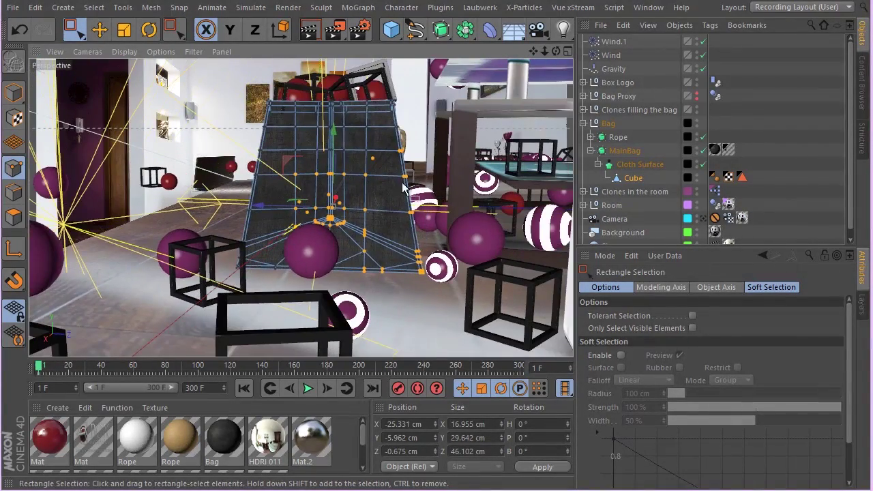
left_click_drag(448, 145, 308, 300, "ctrl")
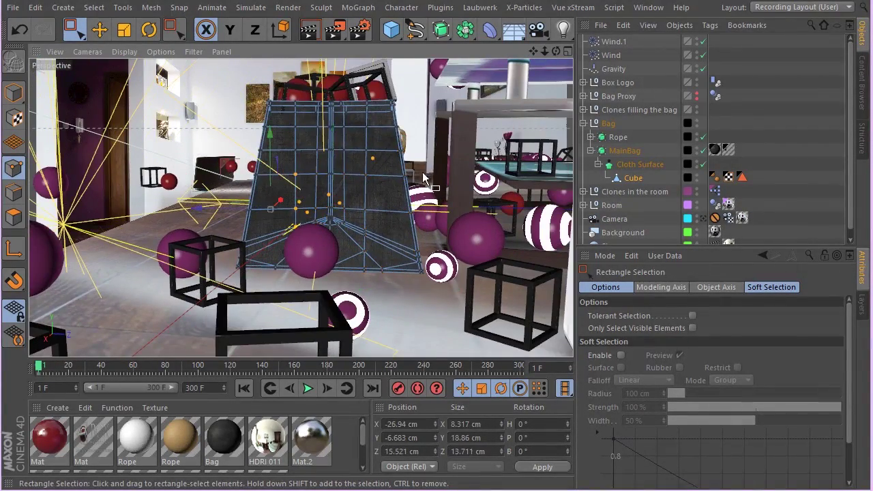
left_click_drag(340, 214, 282, 278, "ctrl")
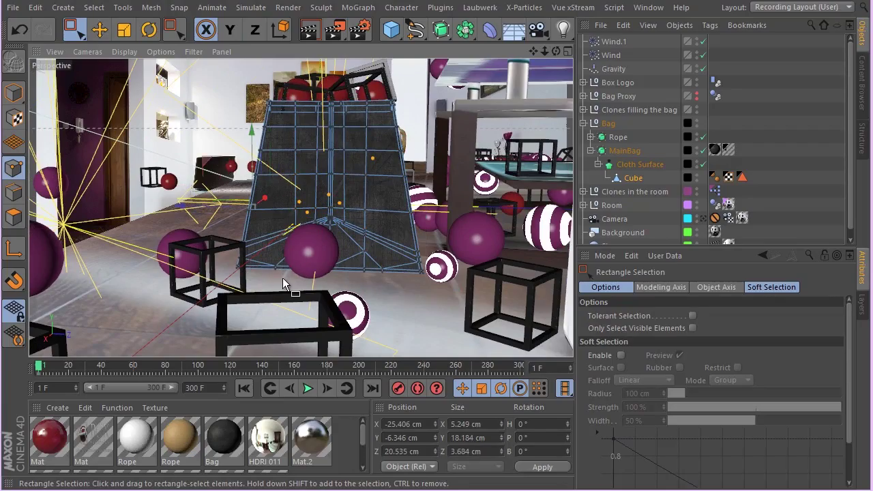
- Select the logo-face points at the small red ball near the bag's lower corner, excluding far-side points
left_click_drag(196, 192, 254, 230, "alt")
right_click_drag(321, 256, 410, 242, "alt")
left_click_drag(411, 246, 315, 277, "alt")
left_click_drag(402, 230, 347, 185, "alt")
left_click_drag(355, 292, 458, 242, "alt")
left_click_drag(404, 322, 388, 333, "ctrl")
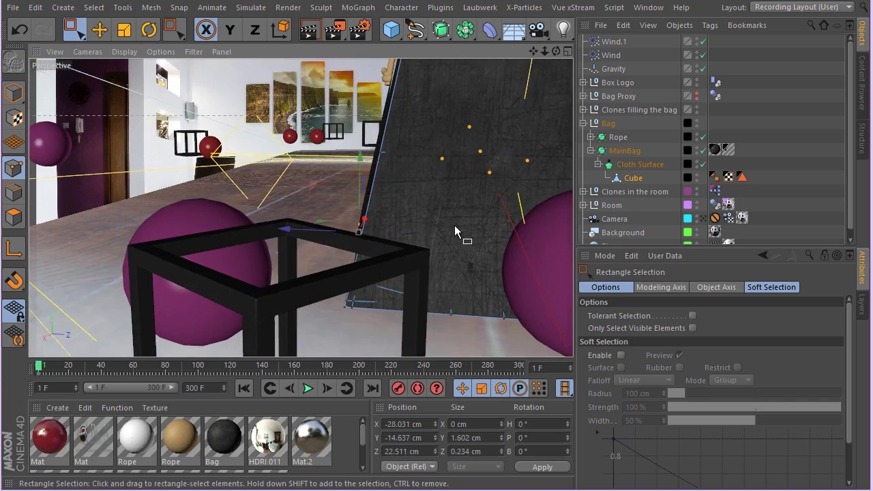
left_click_drag(345, 222, 378, 231, "alt")
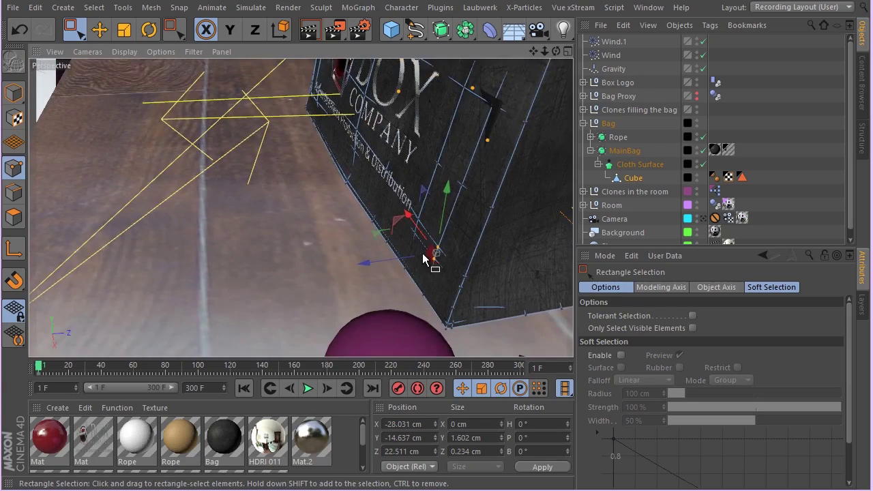
- Select only the logo-face point at the bracket beside the BOX lettering and pull it outward to Z 20.136 cm
left_click_drag(423, 257, 324, 176, "alt")
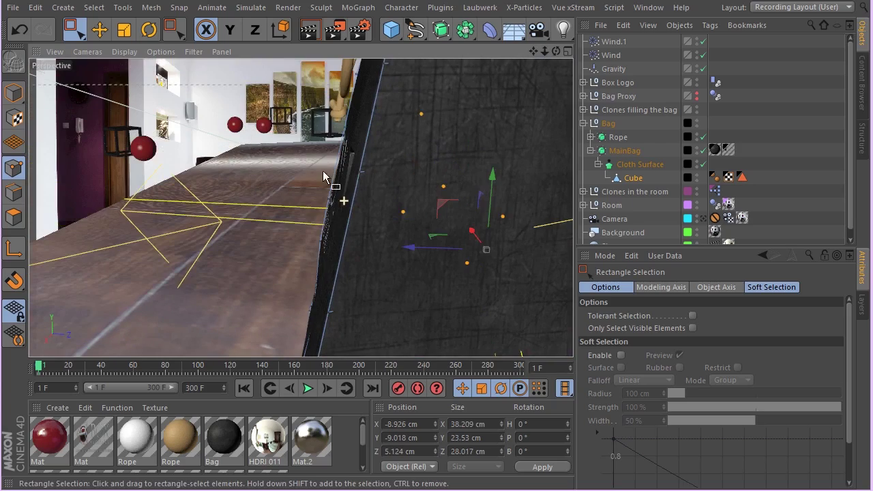
left_click_drag(404, 170, 532, 314)
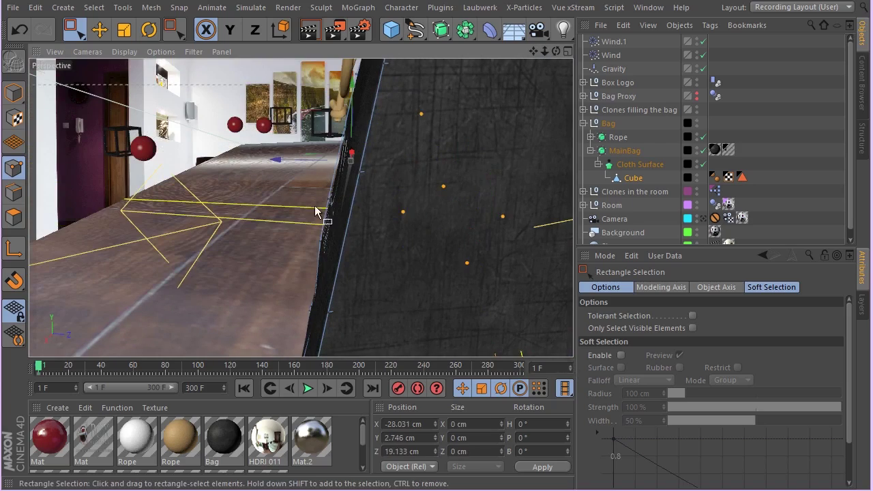
left_click_drag(316, 212, 354, 278, "alt")
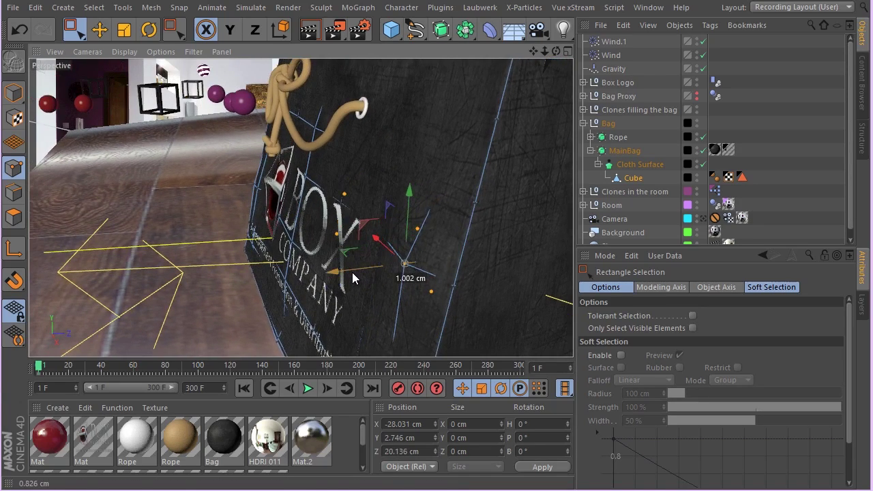
left_click_drag(318, 251, 288, 255, "alt")
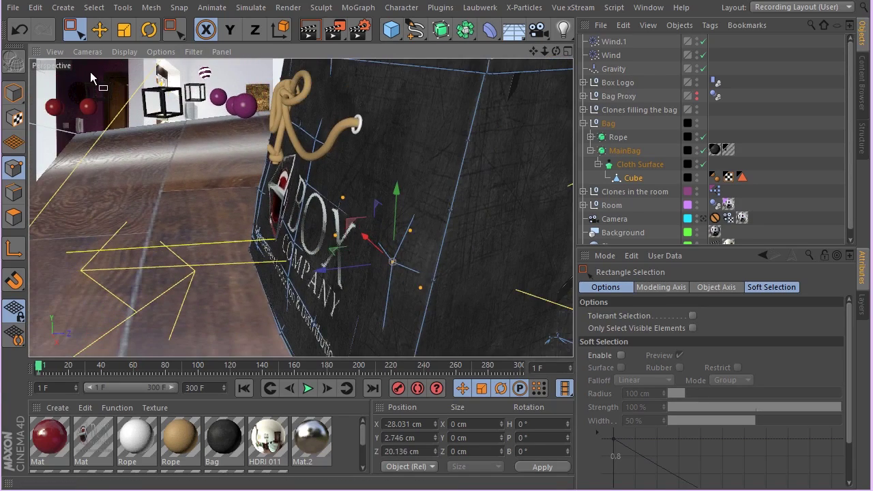
- View the scene through the object named Camera and switch to Model mode, selecting the floor instead of the bag
left_click(87, 51)
mouse_move(110, 85)
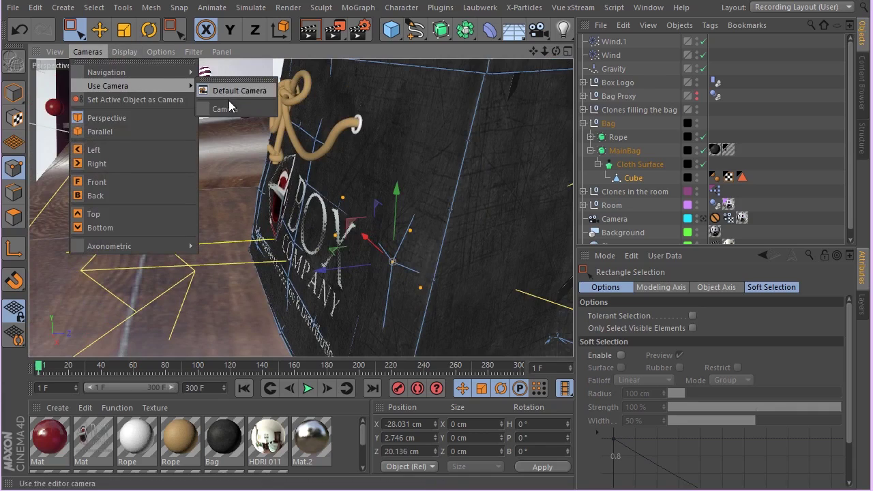
left_click(229, 106)
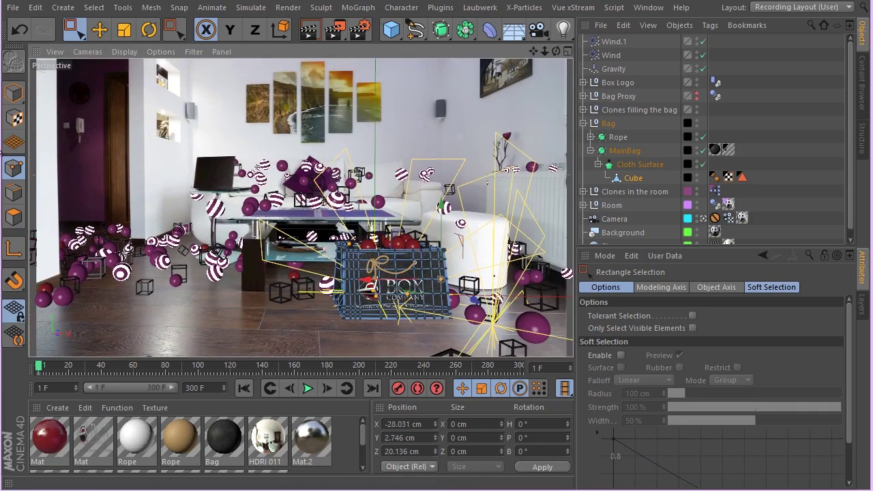
left_click(14, 93)
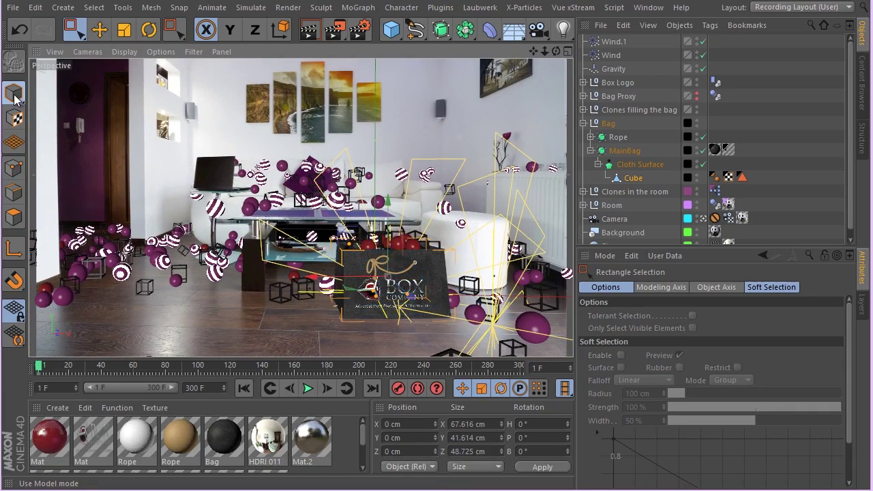
left_click(295, 305)
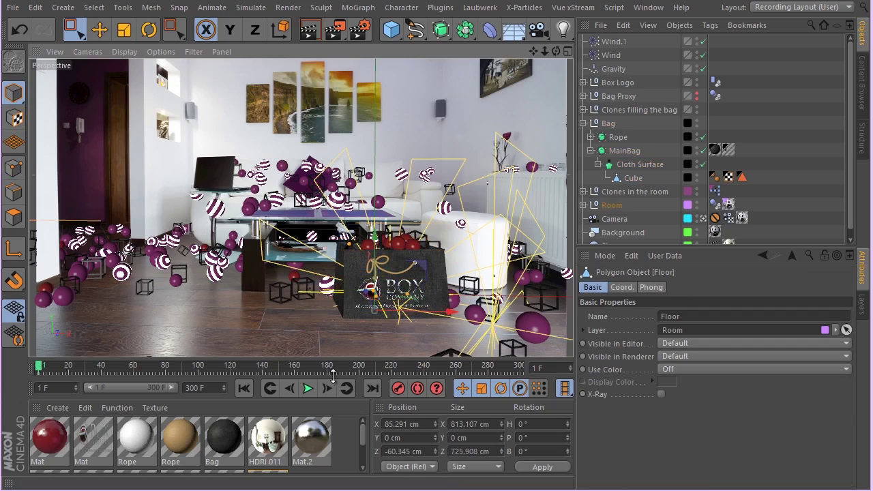
- Play the animation through the scene camera to check the bag, and stop at frame 198
left_click(309, 388)
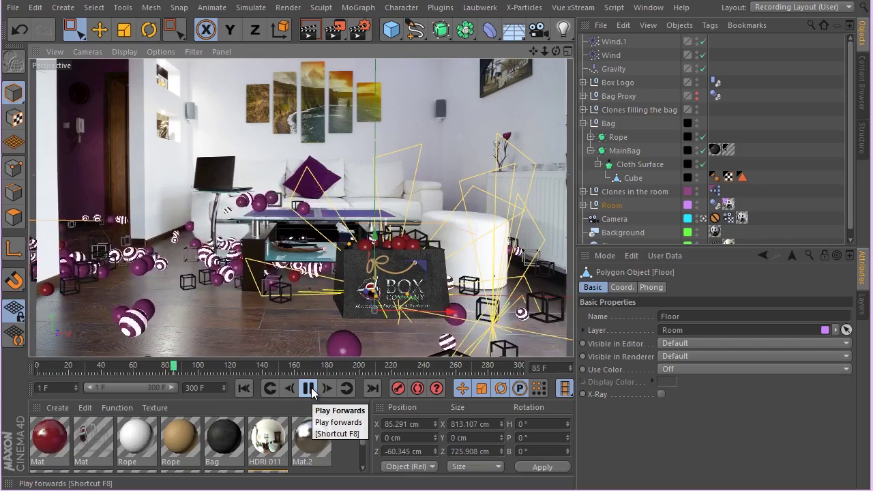
left_click(310, 388)
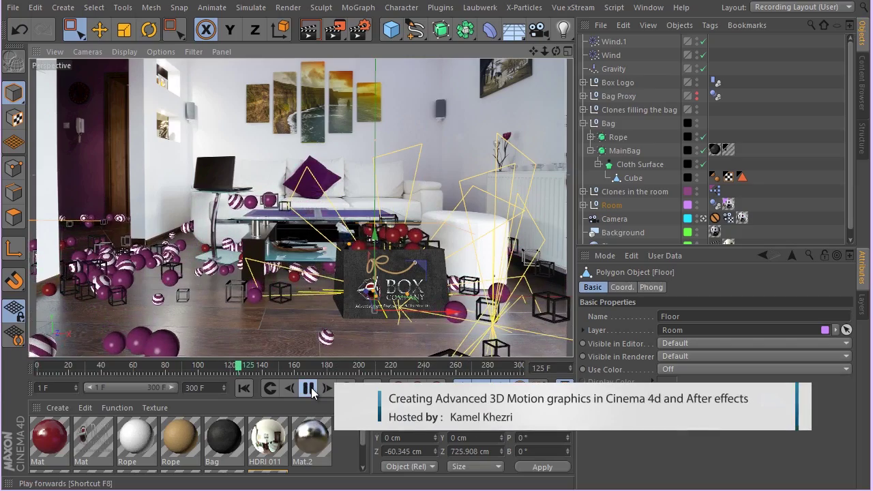
left_click(311, 388)
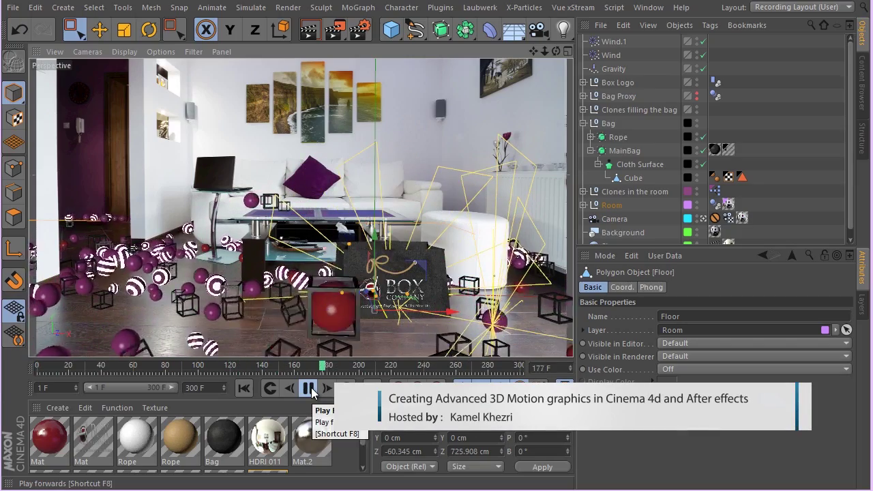
left_click(310, 387)
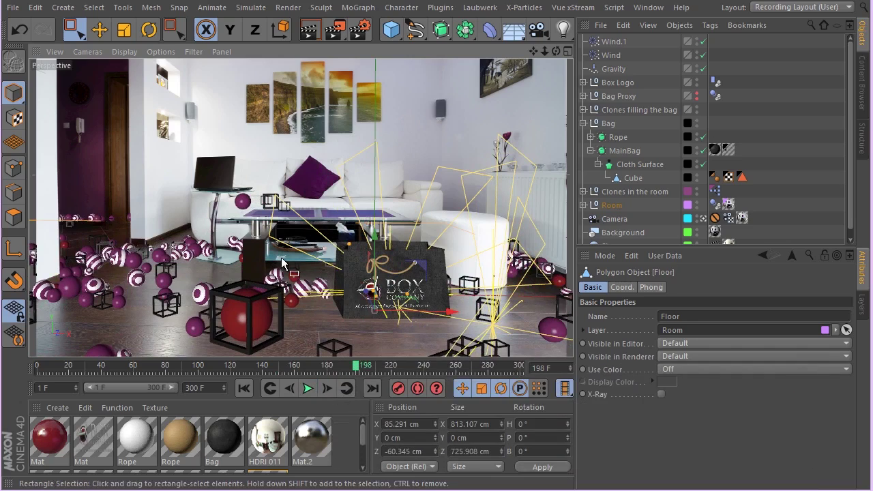